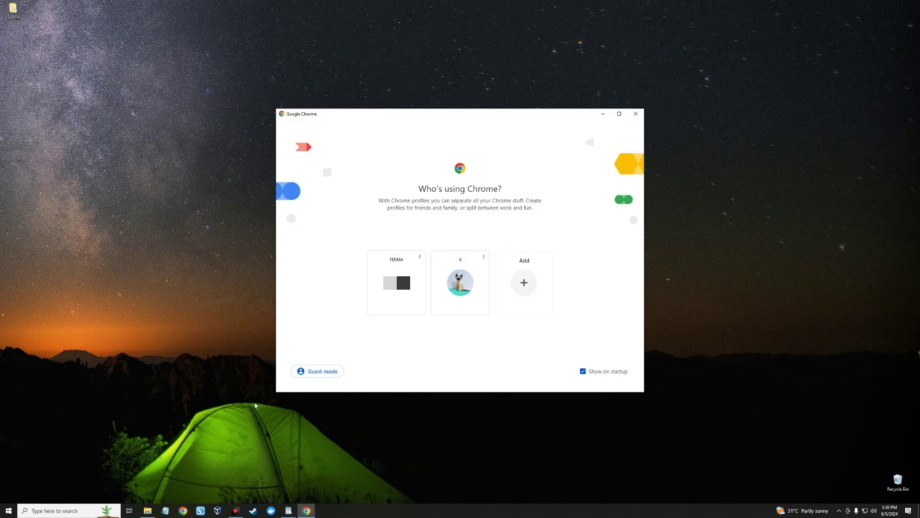
# Open a saved Chrome profile and load stellarinfo.com/convert-ost-to-pst.php.
pyautogui.click(453, 307)
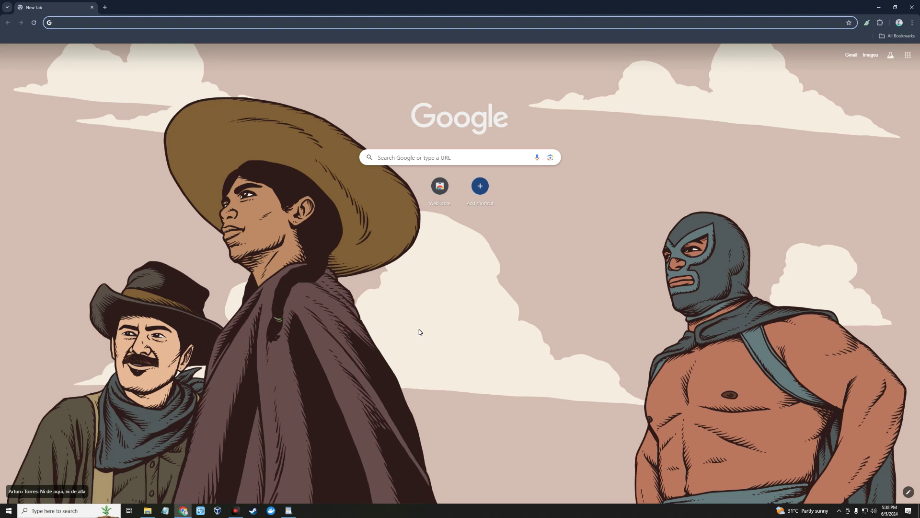
pyautogui.write('https://stellarinfo.com/convert-ost-to-pst.php')
pyautogui.press('Return')
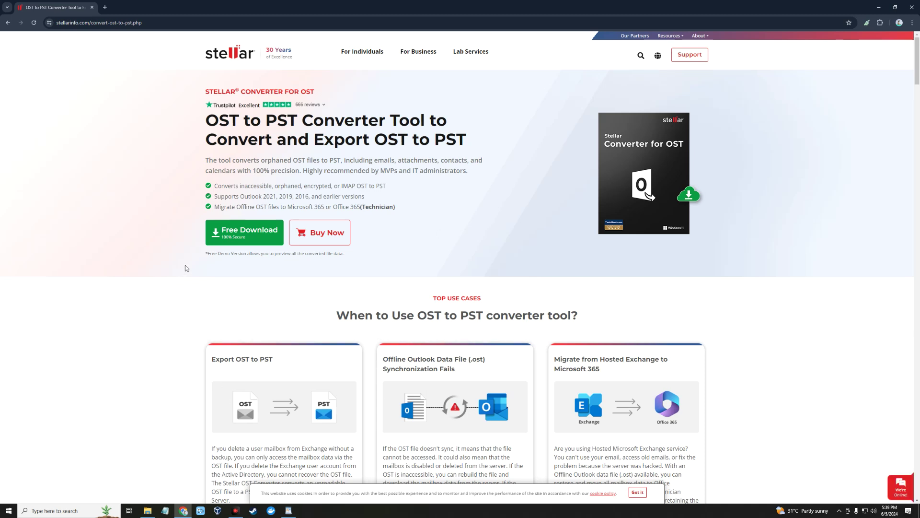
# Download StellarConverterforOST-Corporate.exe through IDM into a new Downloads\Programs folder.
pyautogui.click(254, 241)
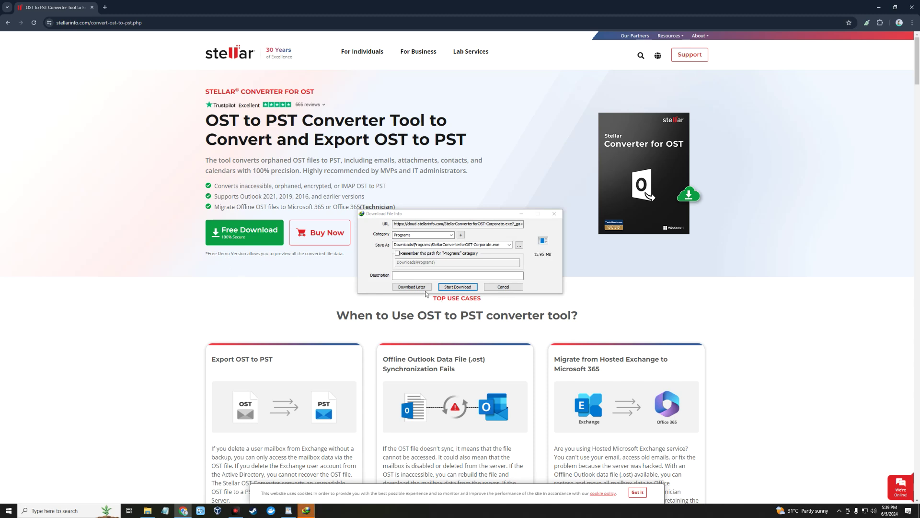
pyautogui.click(458, 287)
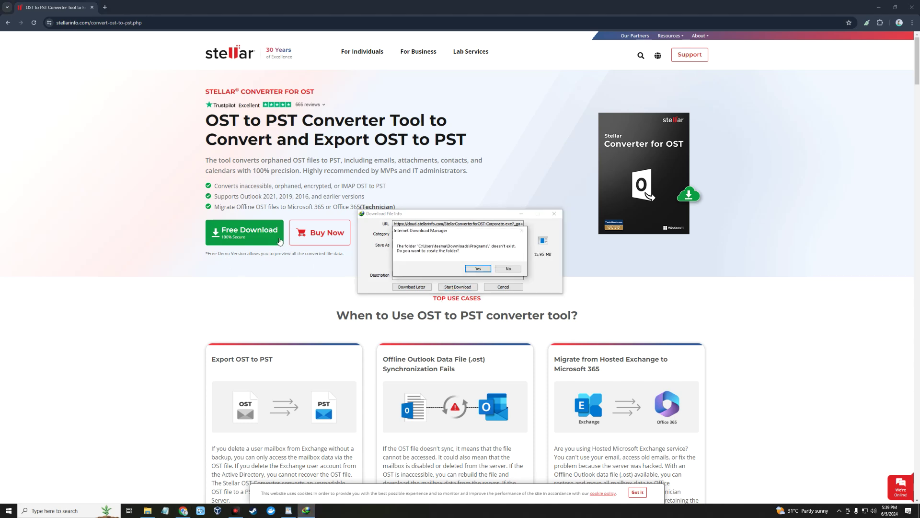
pyautogui.click(478, 268)
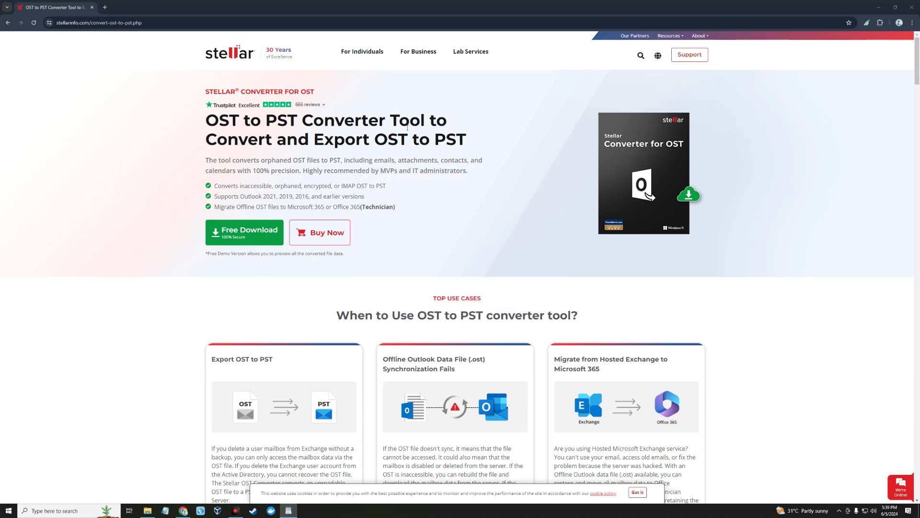
# Close Chrome and run the Stellar converter installer from the Downloads folder.
pyautogui.click(912, 7)
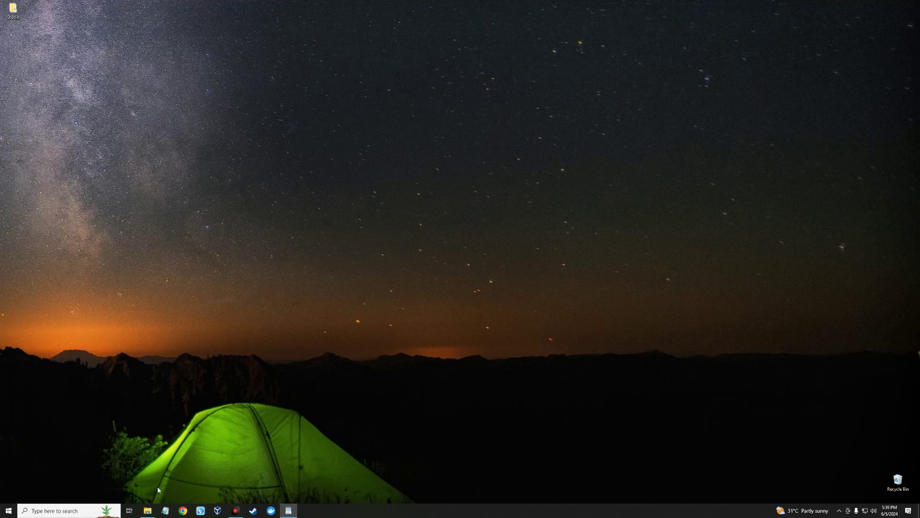
pyautogui.click(147, 510)
pyautogui.click(247, 246)
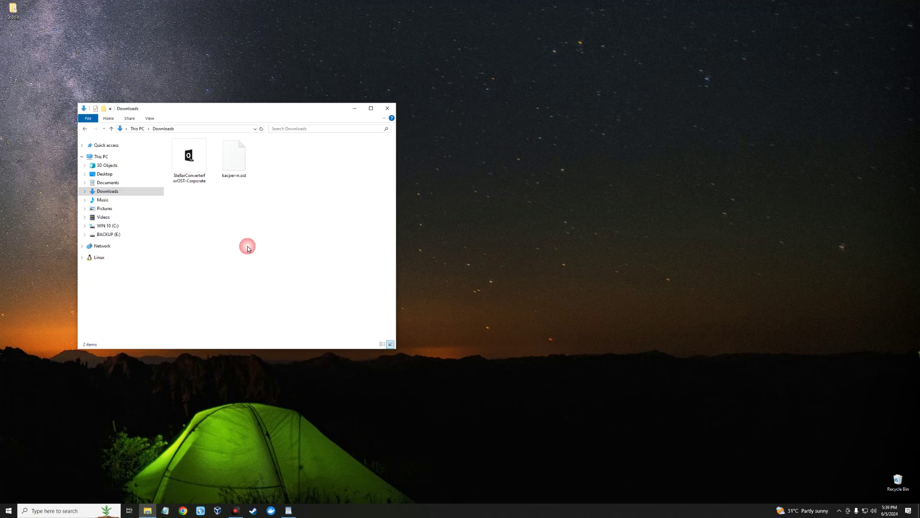
pyautogui.click(191, 186)
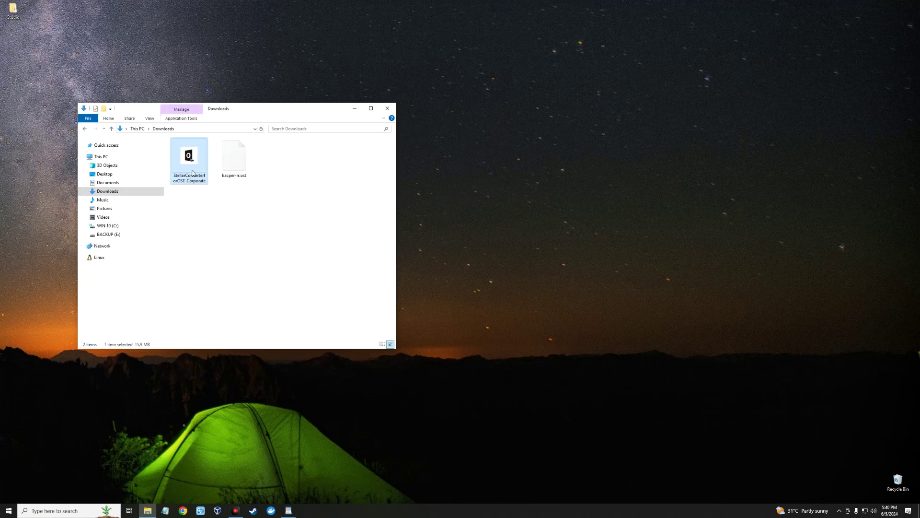
pyautogui.doubleClick(193, 172)
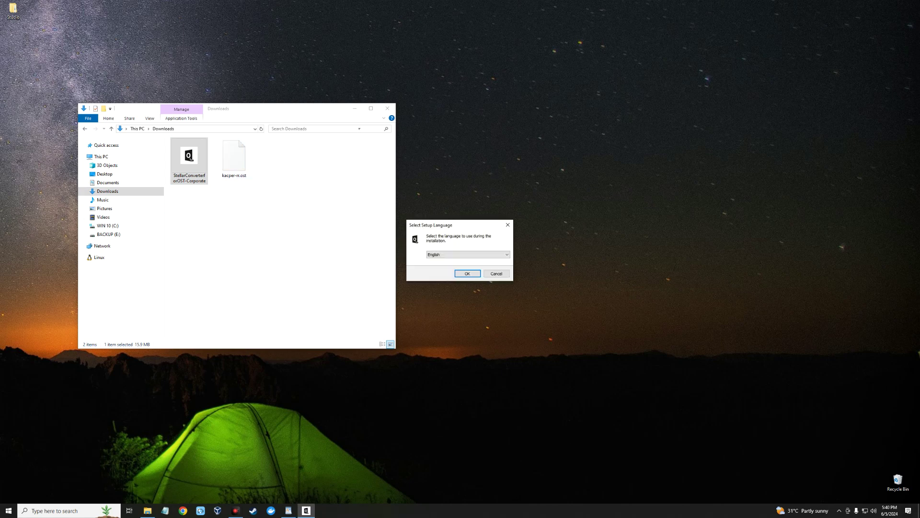
# Install with English and all default wizard settings, then finish and launch the converter.
pyautogui.click(354, 108)
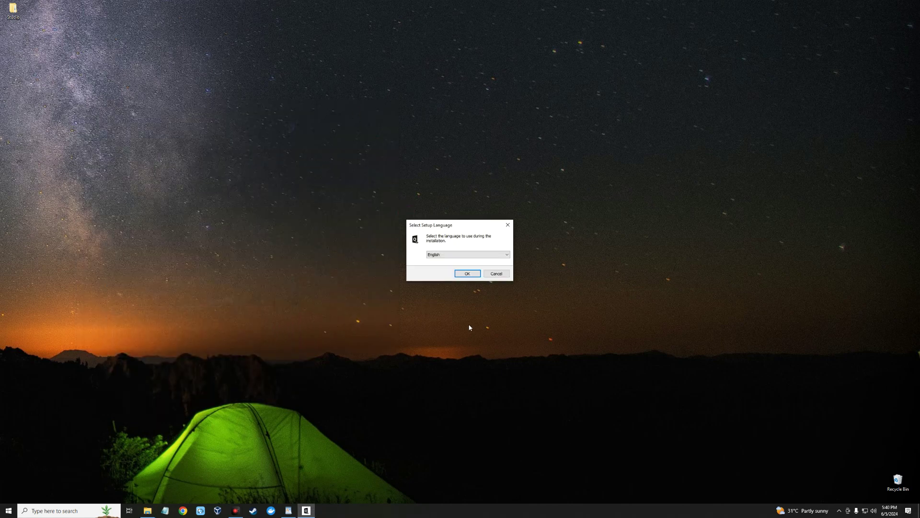
pyautogui.click(468, 273)
pyautogui.click(501, 315)
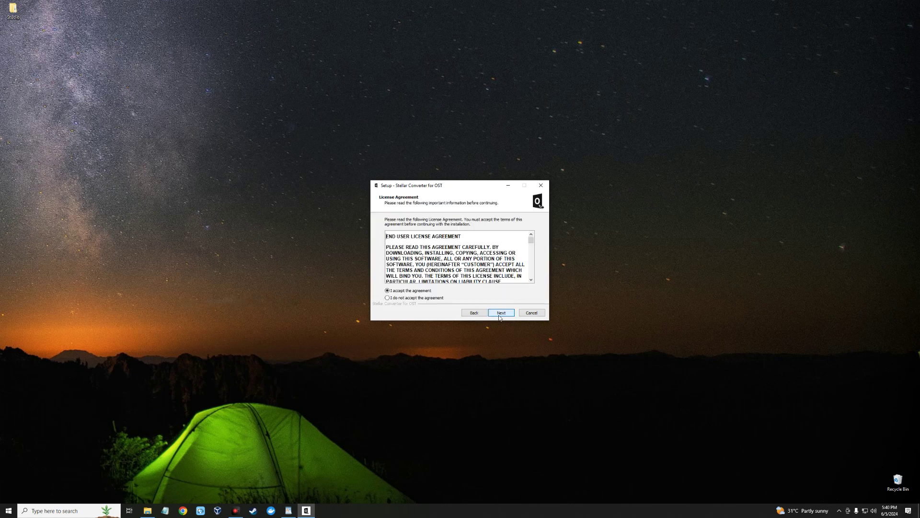
pyautogui.click(503, 314)
pyautogui.click(503, 315)
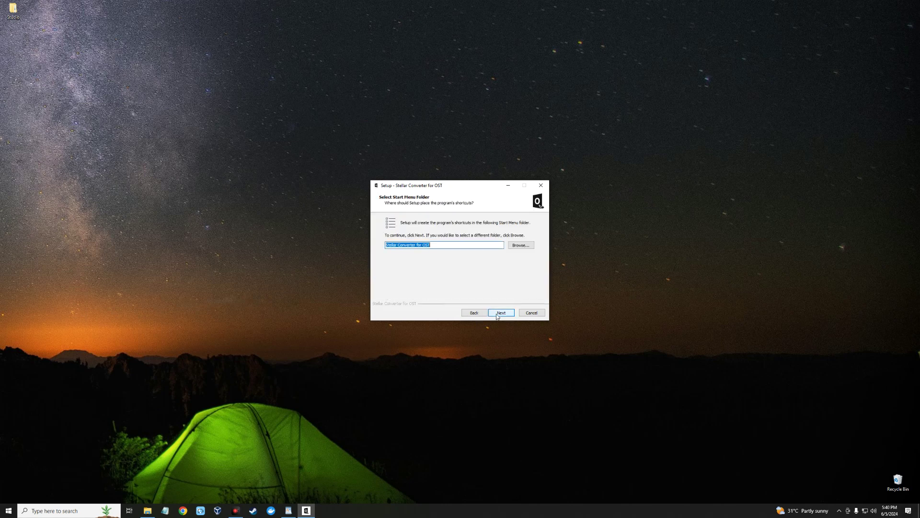
pyautogui.click(502, 315)
pyautogui.click(503, 314)
pyautogui.click(503, 315)
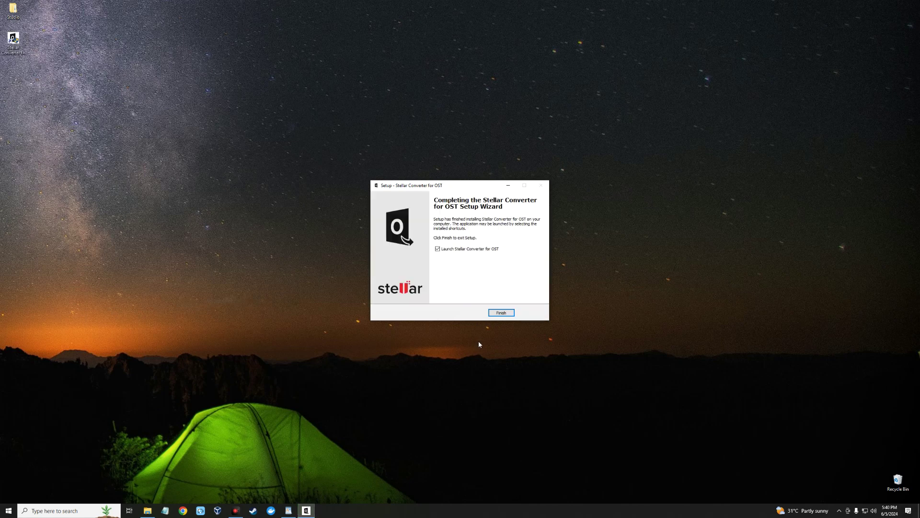
pyautogui.click(501, 313)
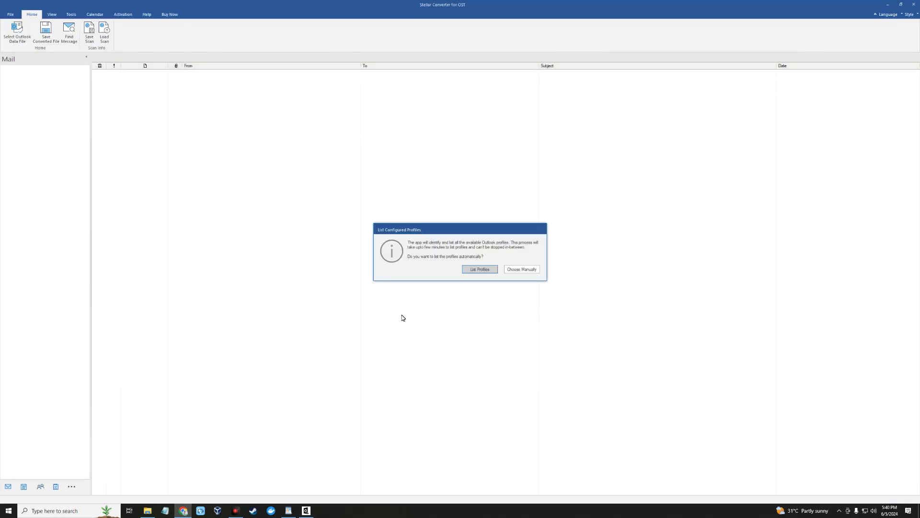
# Choose to pick the OST mailbox file manually instead of listing Outlook profiles.
pyautogui.moveTo(426, 232); pyautogui.dragTo(360, 224)
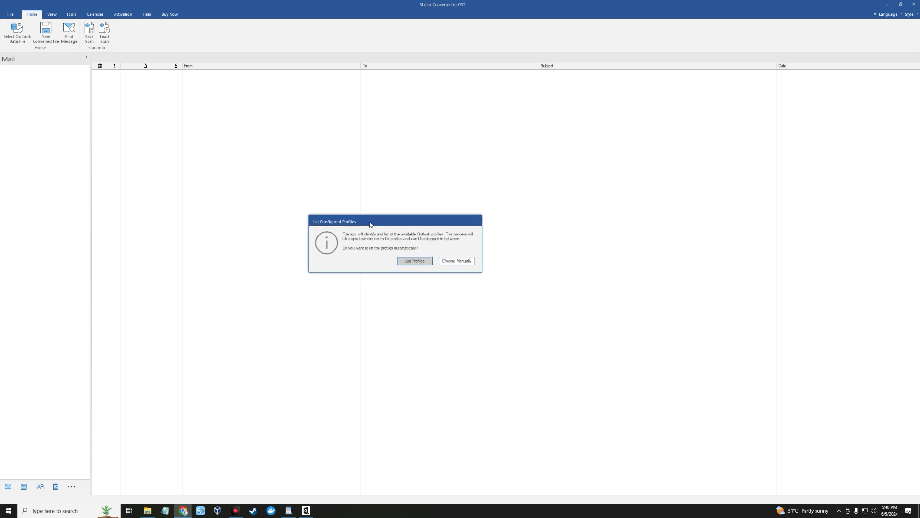
pyautogui.click(458, 262)
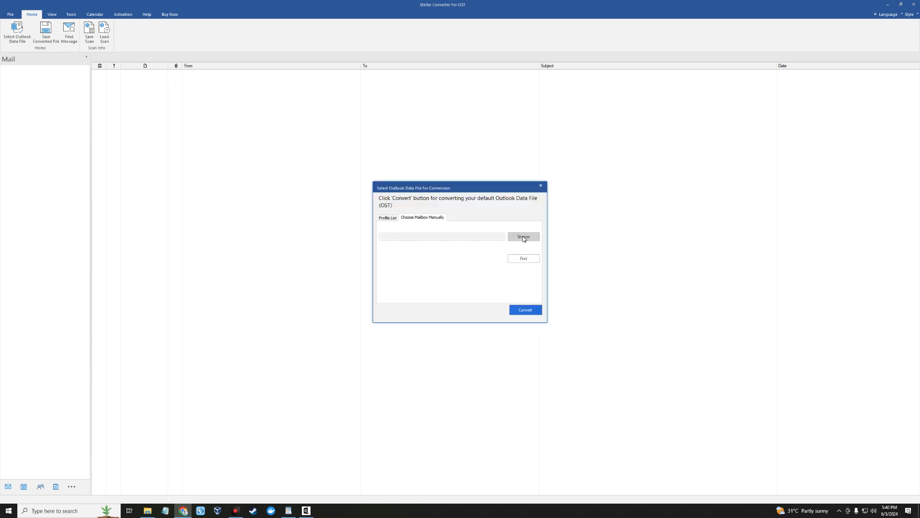
pyautogui.click(521, 238)
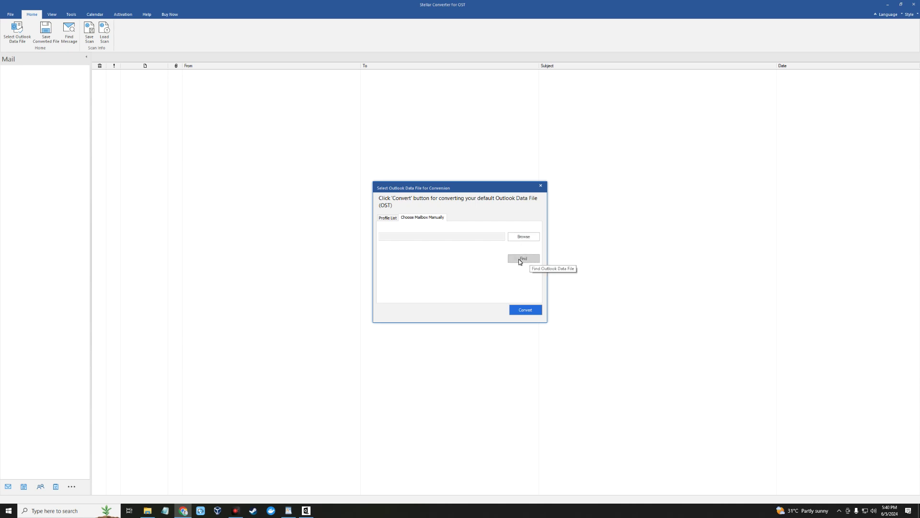
# Try searching drive C:\ for Outlook mailboxes, then close the Find Outlook Mailbox dialog.
pyautogui.click(520, 261)
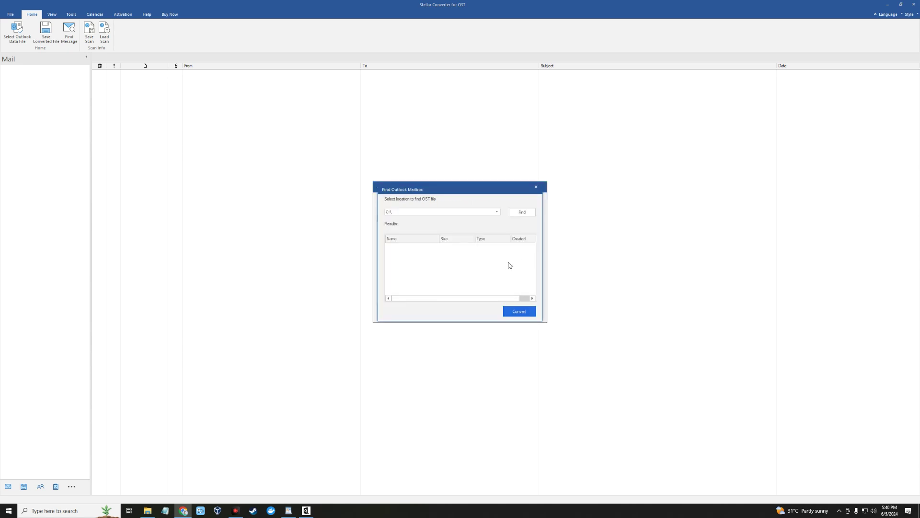
pyautogui.click(497, 213)
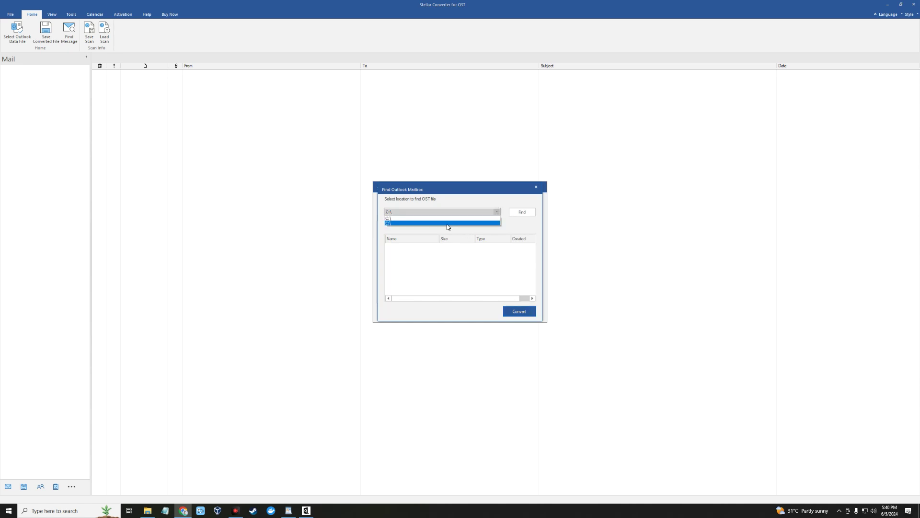
pyautogui.click(456, 219)
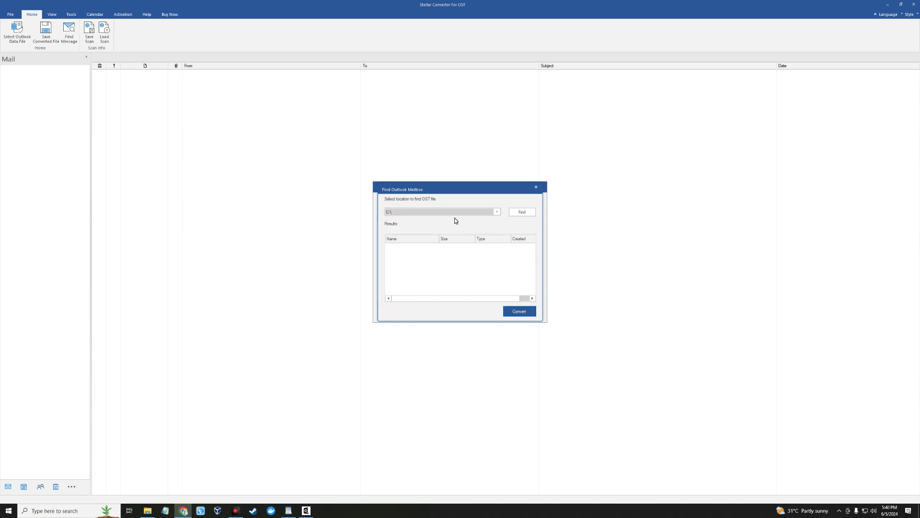
pyautogui.click(494, 212)
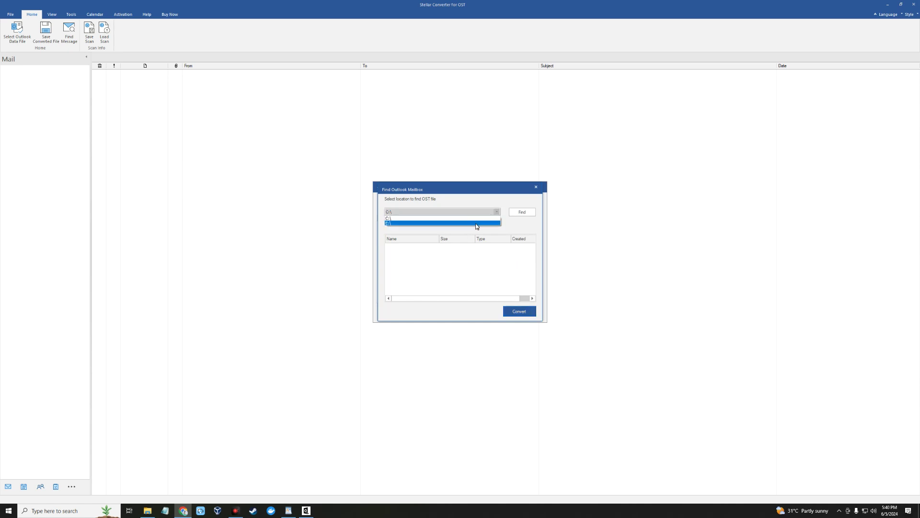
pyautogui.click(527, 213)
pyautogui.click(536, 187)
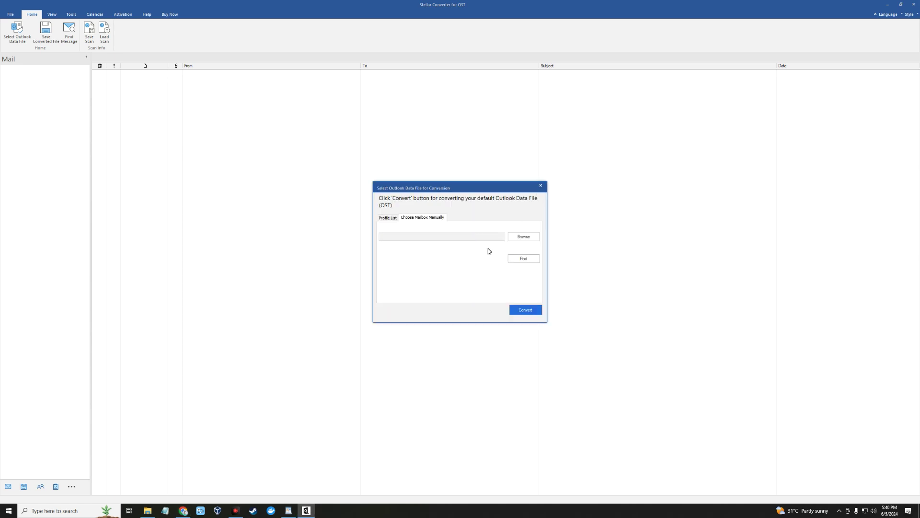
# Select kacper-rr.ost from Downloads, convert it, and dismiss the Conversion Complete notice.
pyautogui.click(521, 238)
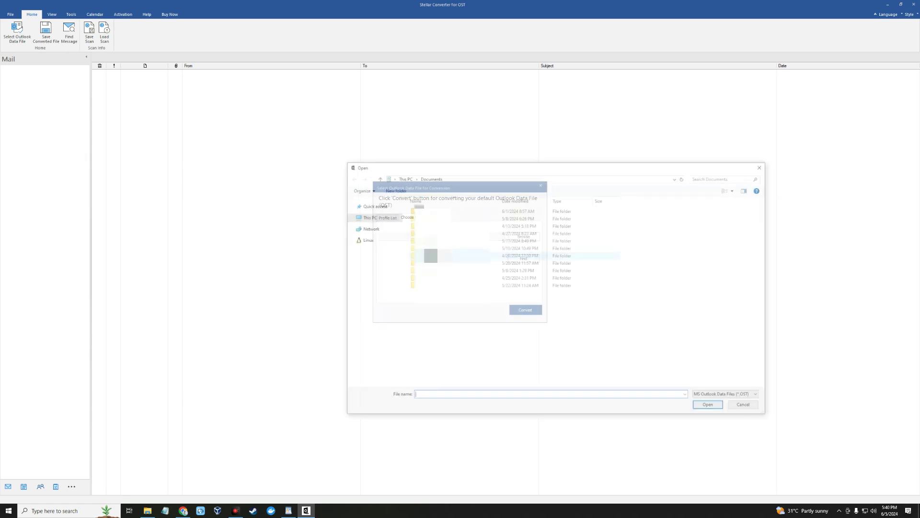
pyautogui.click(373, 250)
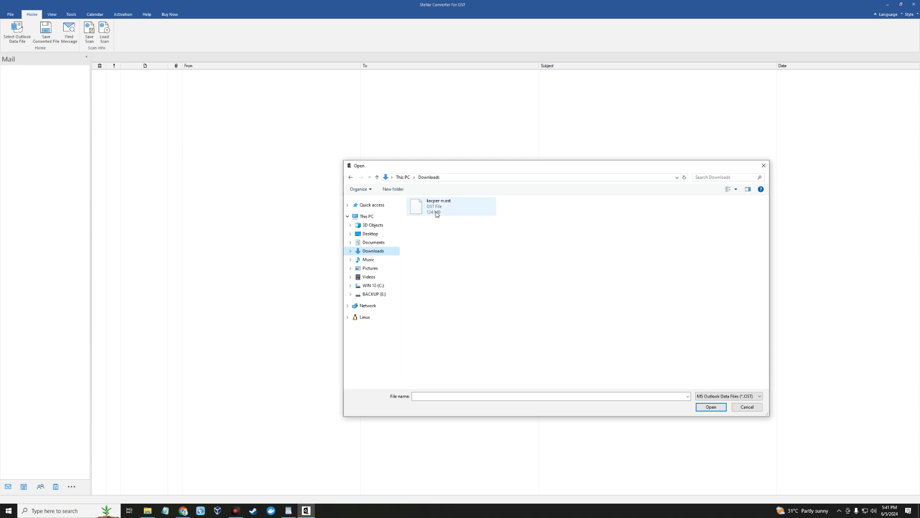
pyautogui.click(460, 206)
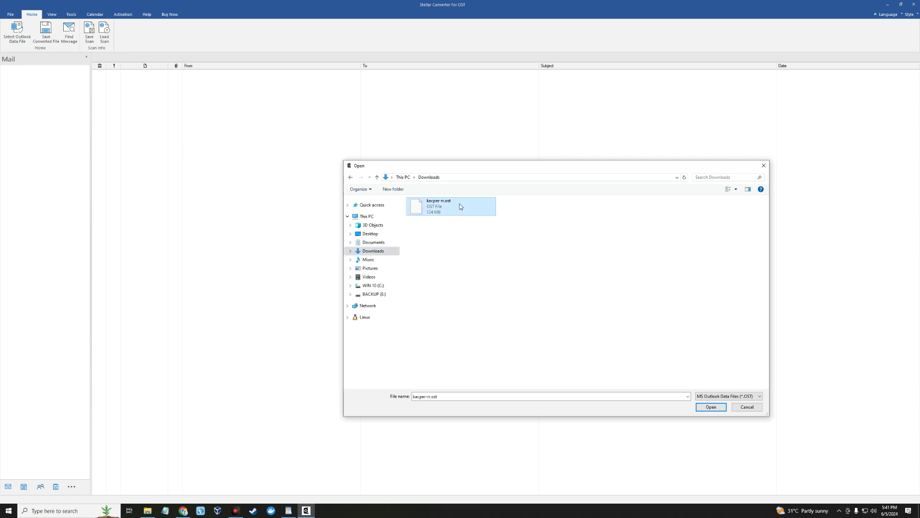
pyautogui.click(712, 407)
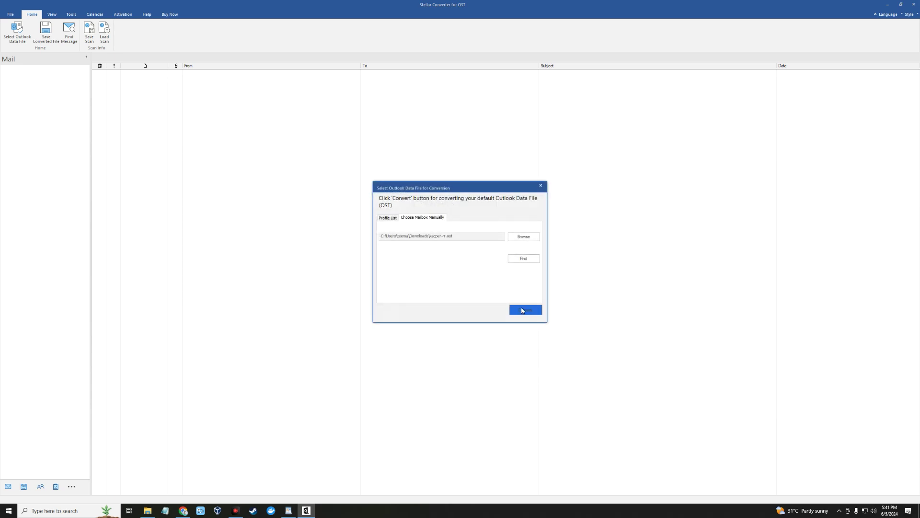
pyautogui.click(523, 311)
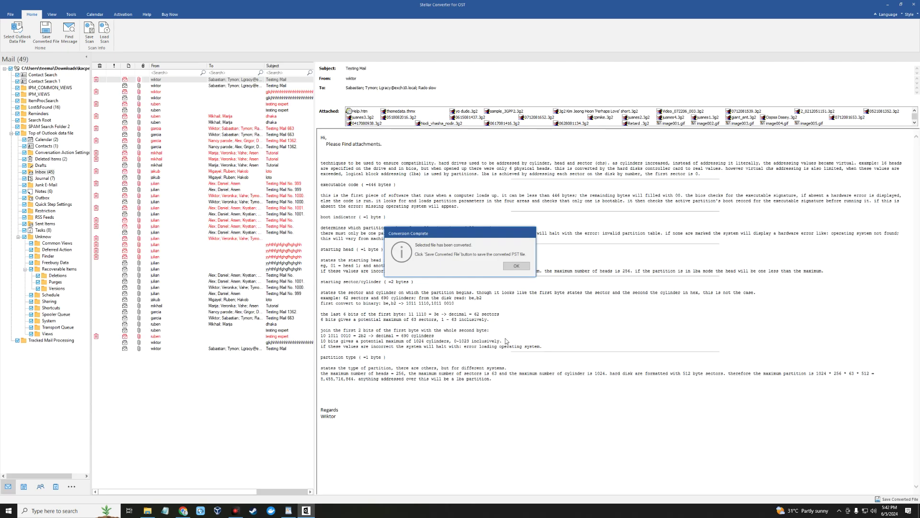
pyautogui.click(517, 266)
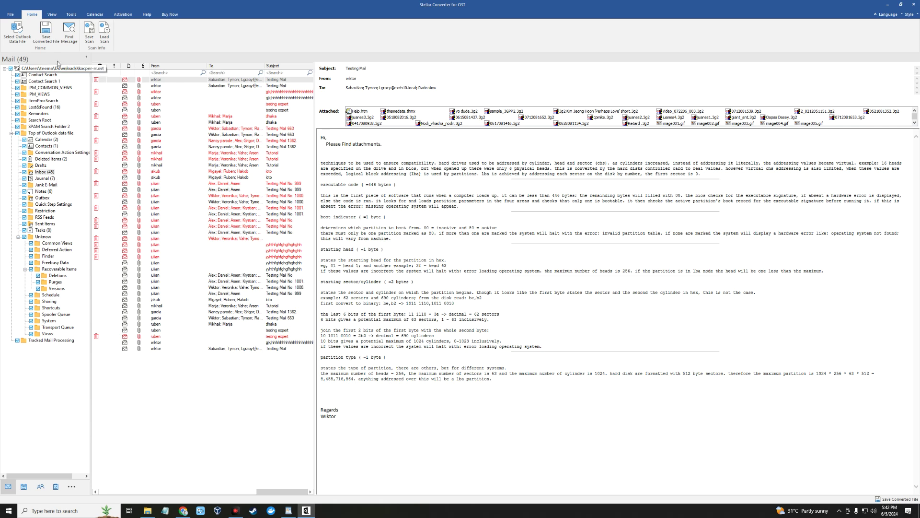
# Choose Save Converted File on the Home ribbon, which opens the Buy Now page.
pyautogui.click(45, 34)
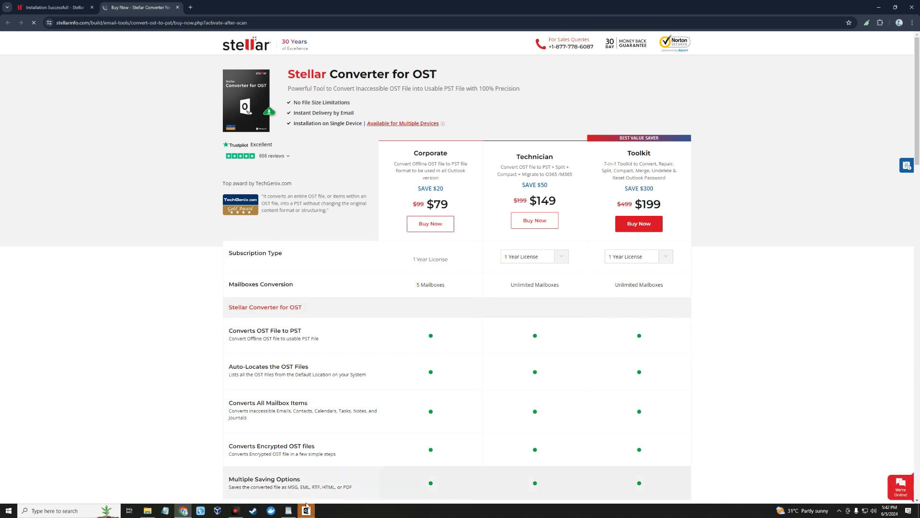
pyautogui.hotkey('alt', 'Tab')
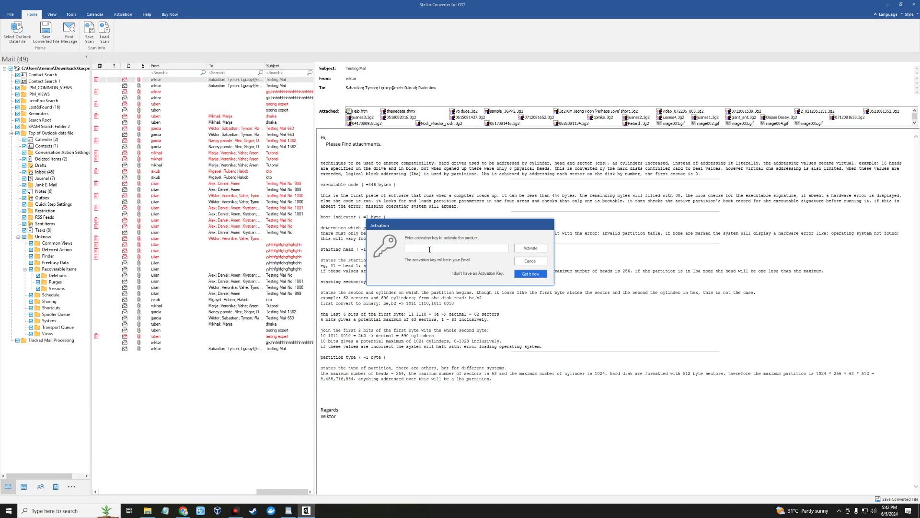
pyautogui.moveTo(420, 228); pyautogui.dragTo(370, 237)
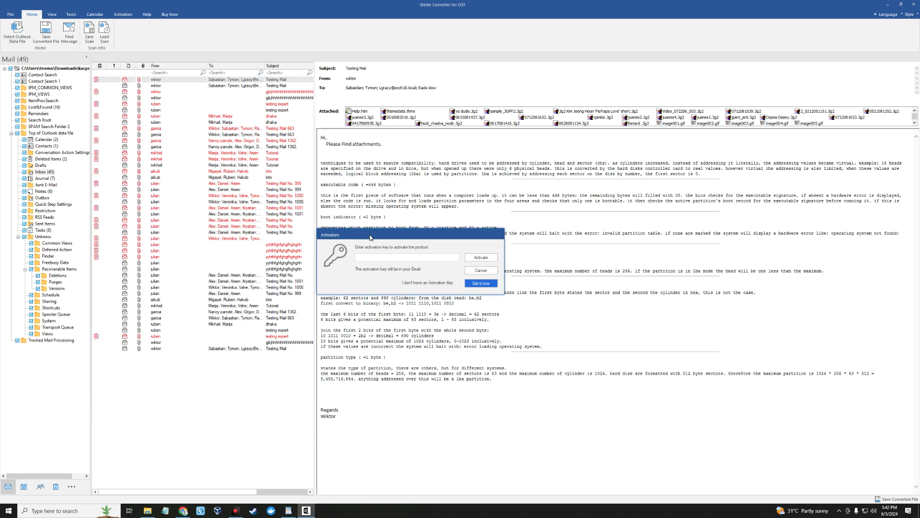
pyautogui.moveTo(370, 237); pyautogui.dragTo(368, 239)
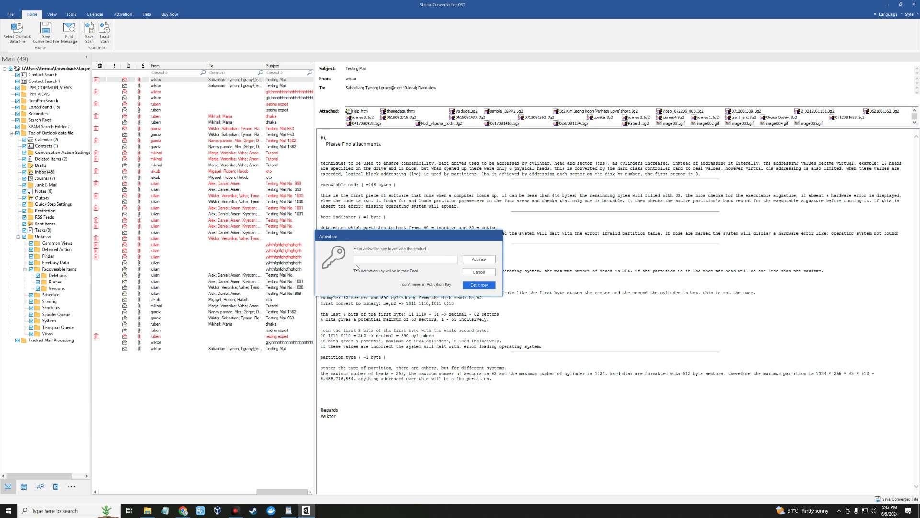
pyautogui.click(183, 510)
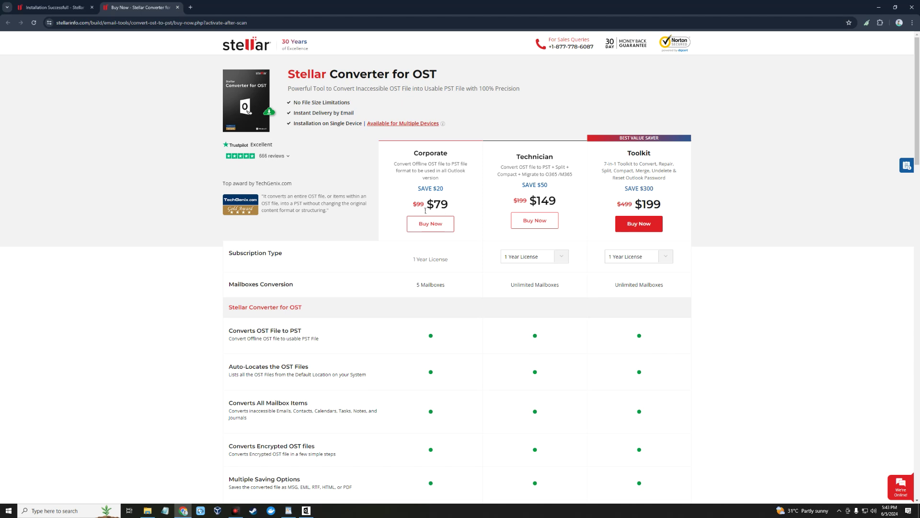
pyautogui.moveTo(425, 208); pyautogui.dragTo(460, 208)
pyautogui.click(455, 208)
pyautogui.scroll(-3, 475, 203)
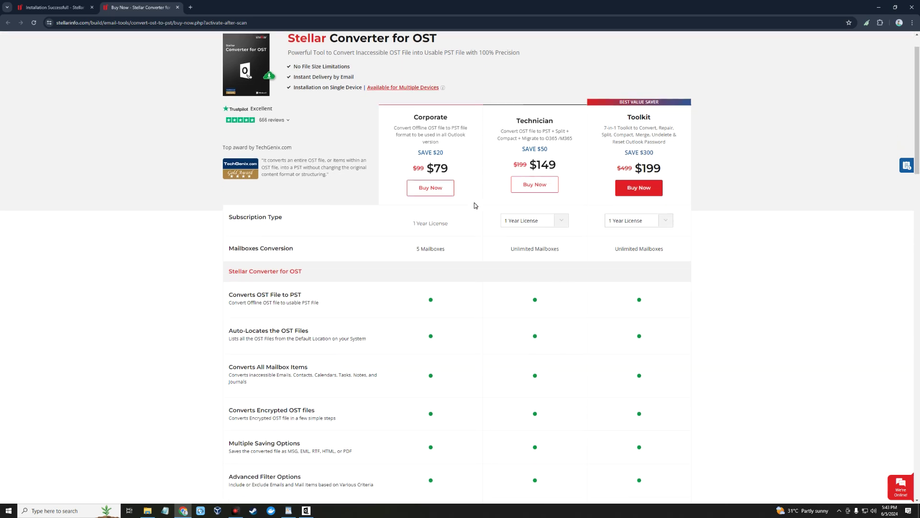
pyautogui.scroll(-3, 457, 210)
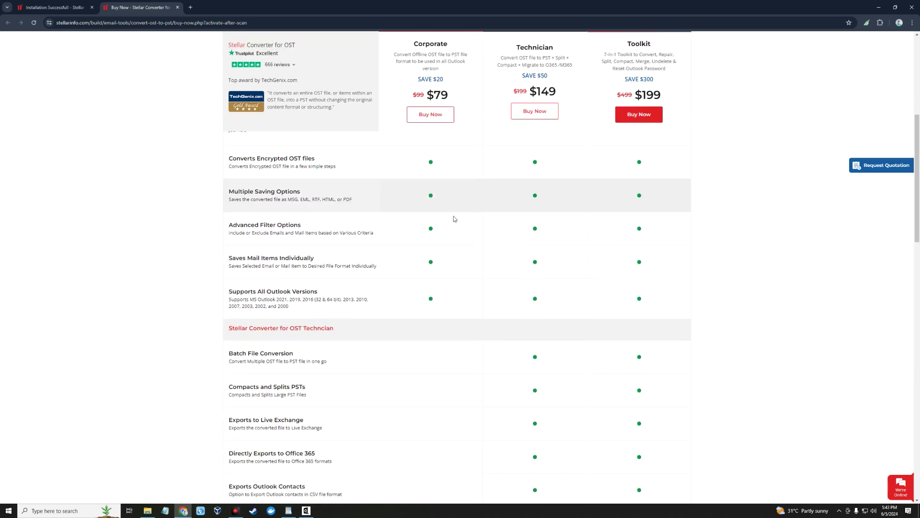
pyautogui.scroll(-3, 433, 254)
pyautogui.scroll(10, 445, 269)
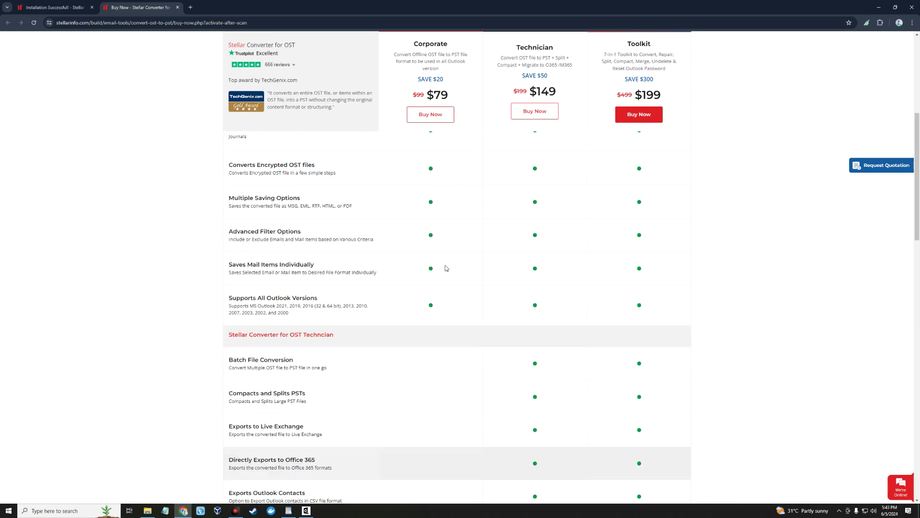
pyautogui.scroll(3, 442, 276)
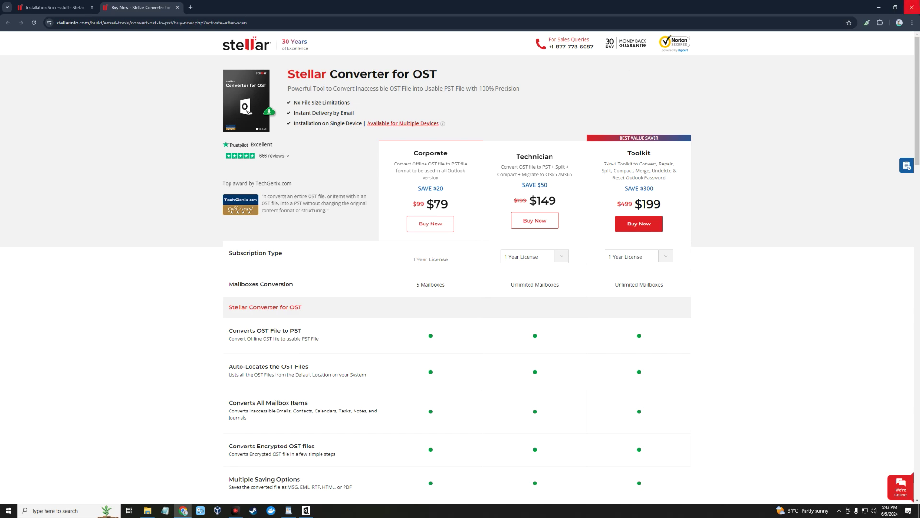
pyautogui.hotkey('alt', 'Tab')
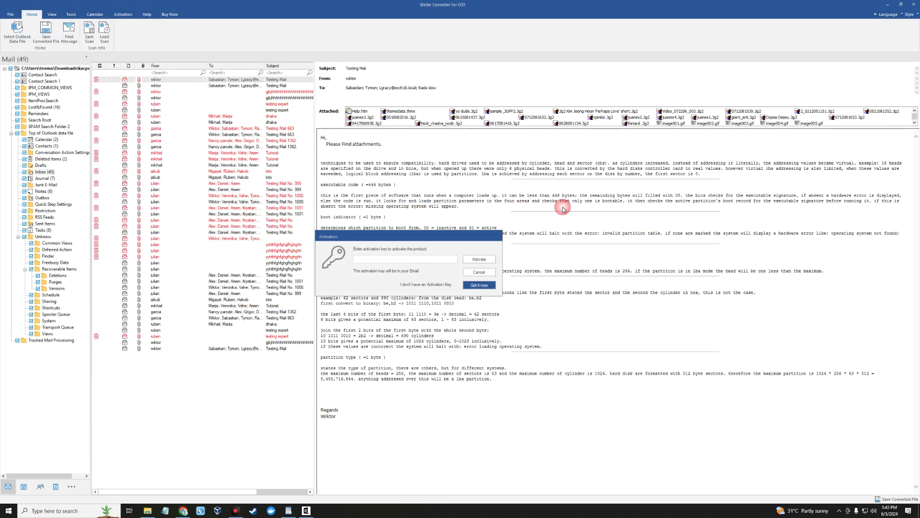
# Paste the activation key into the Activation dialog, activate, and acknowledge the confirmation.
pyautogui.click(359, 257)
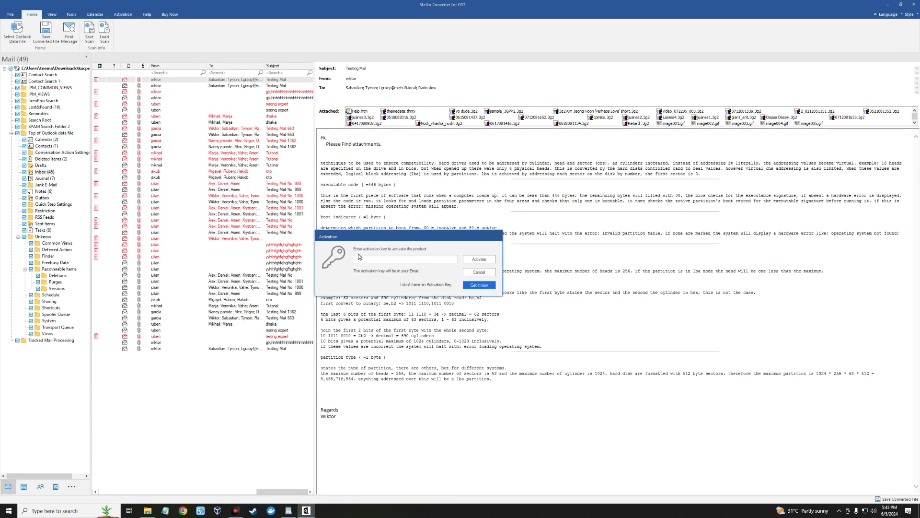
pyautogui.click(374, 259)
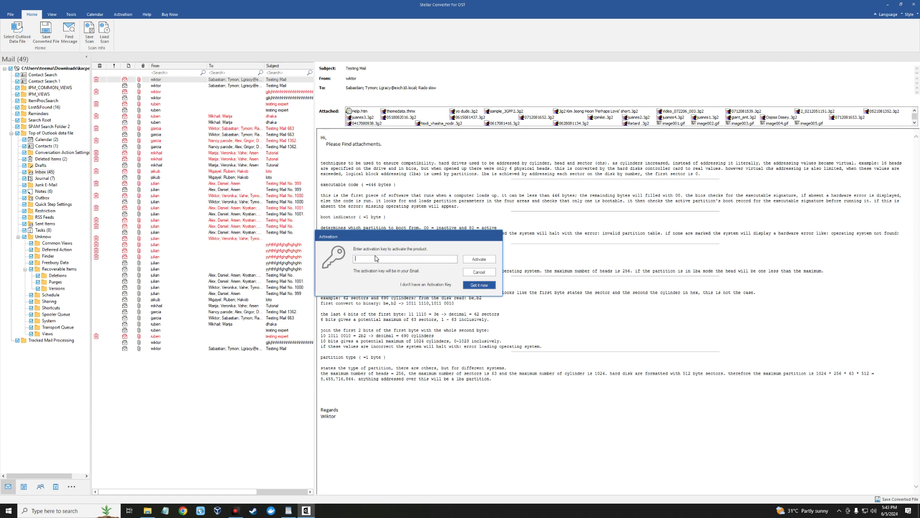
pyautogui.hotkey('ctrl', 'v')
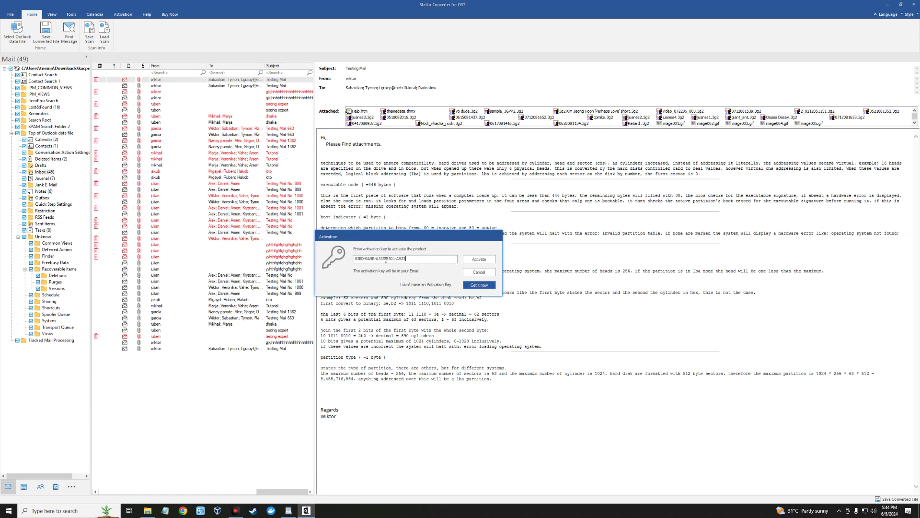
pyautogui.click(476, 261)
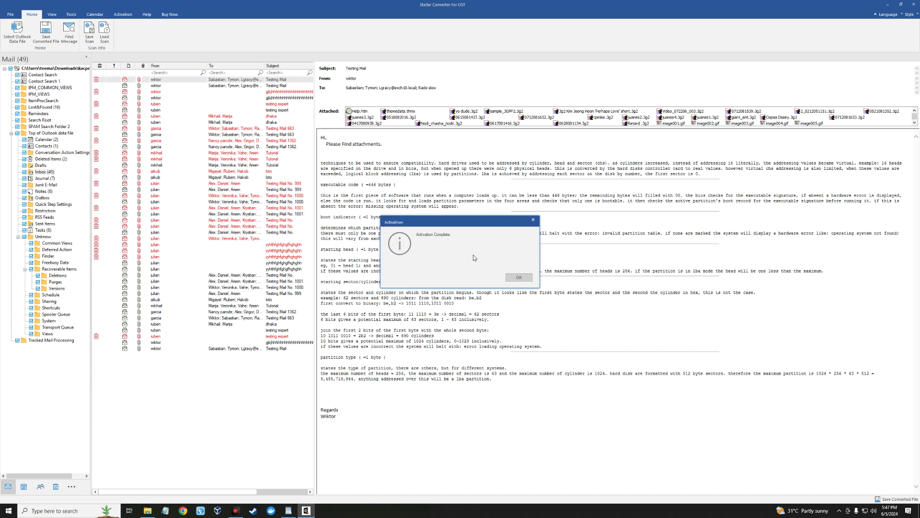
pyautogui.click(522, 278)
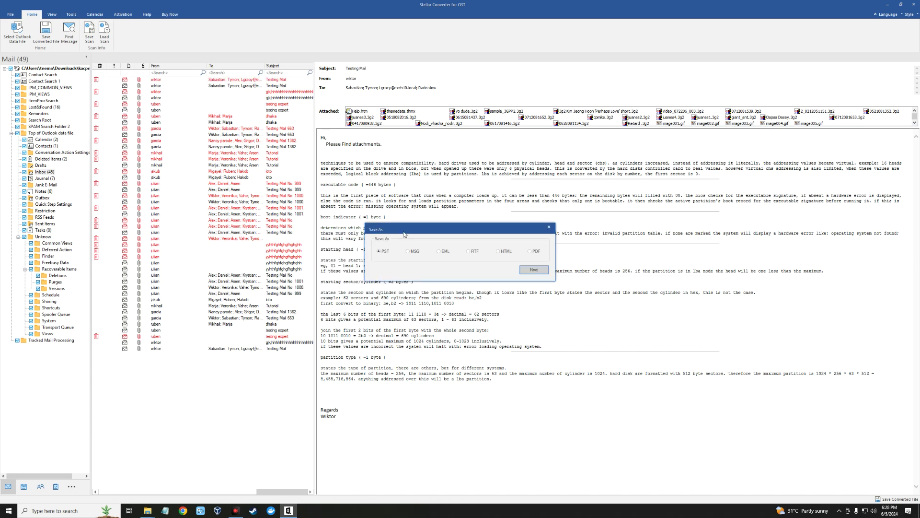
# Save the mailbox as PST in Downloads, dismiss the completion notice, and exit the converter.
pyautogui.click(533, 271)
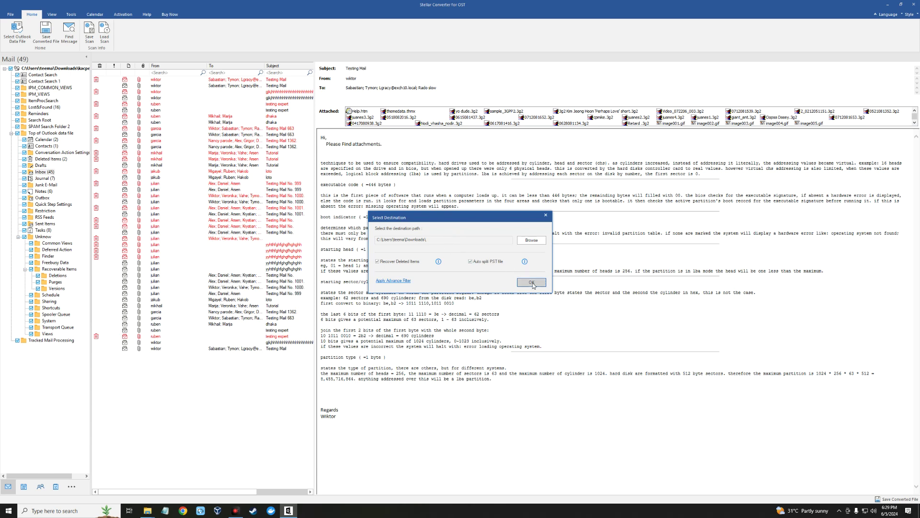
pyautogui.click(532, 283)
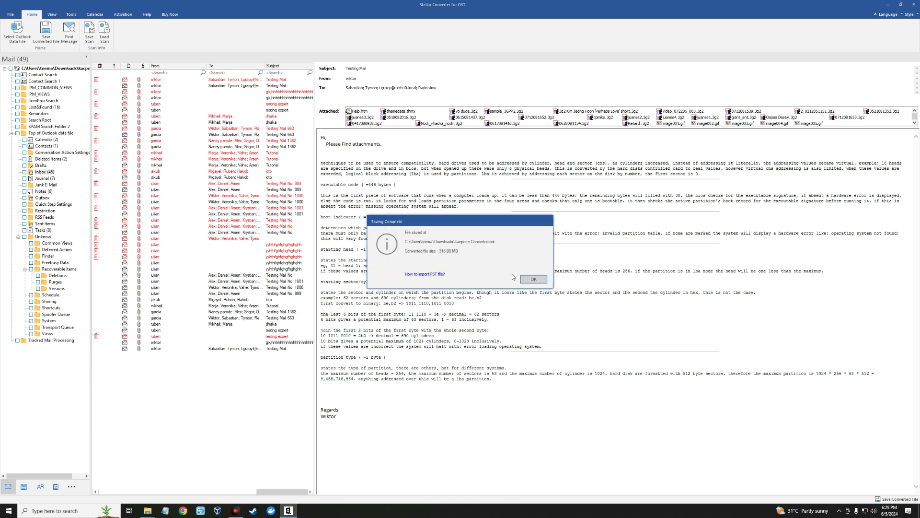
pyautogui.click(533, 280)
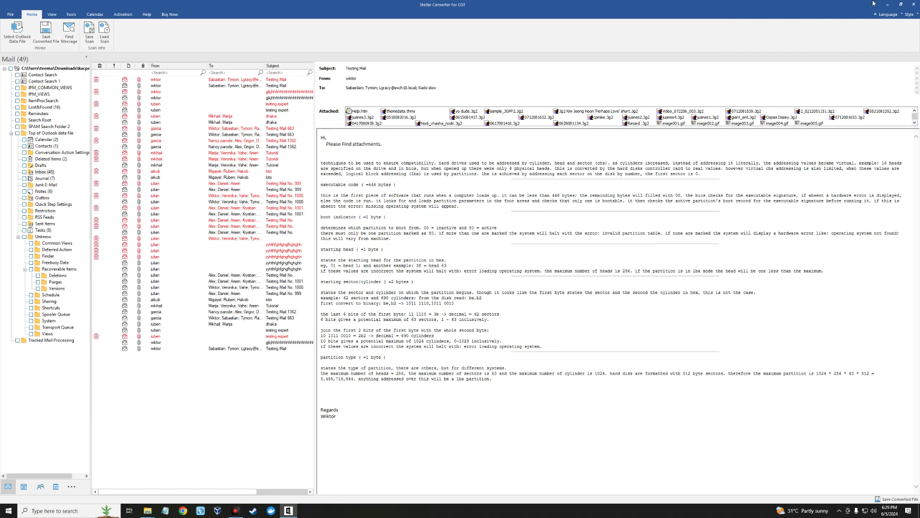
pyautogui.click(914, 4)
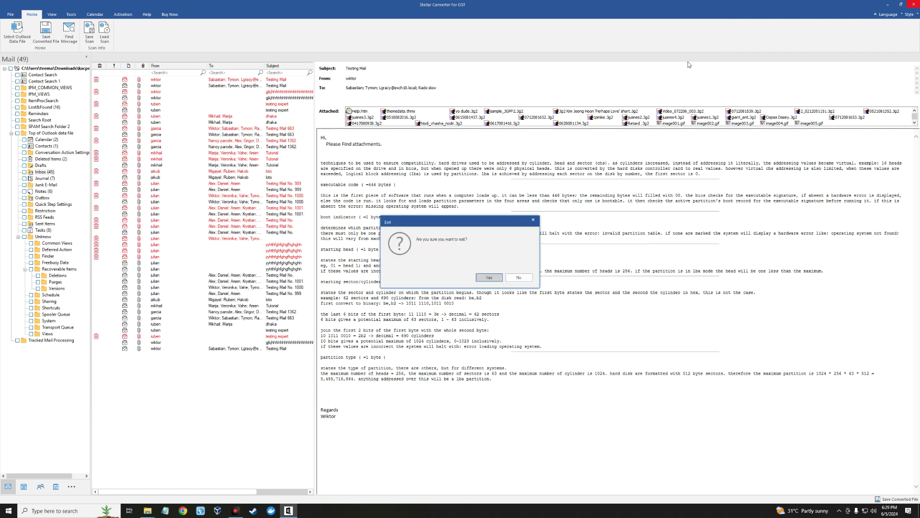
pyautogui.click(489, 278)
# Select the 318 MB kacper-rr Converted data file in the Downloads window.
pyautogui.moveTo(148, 510)
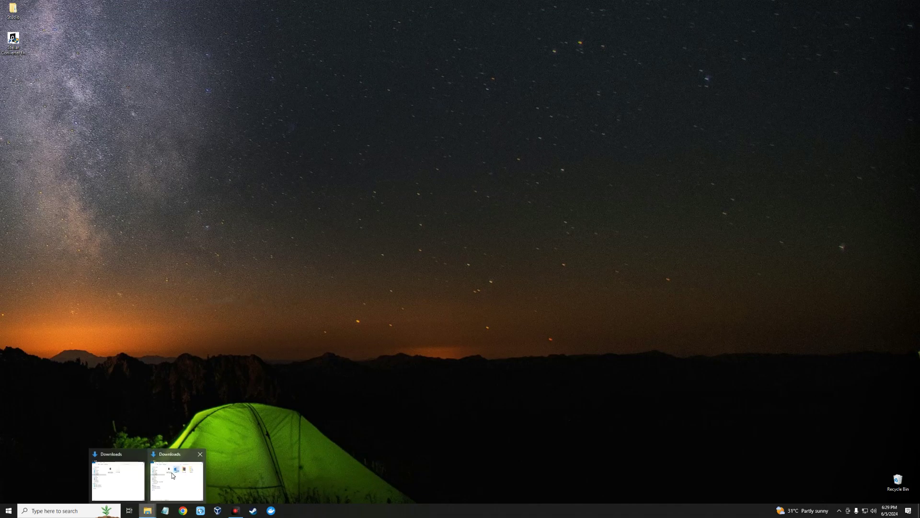
pyautogui.click(173, 476)
pyautogui.click(311, 275)
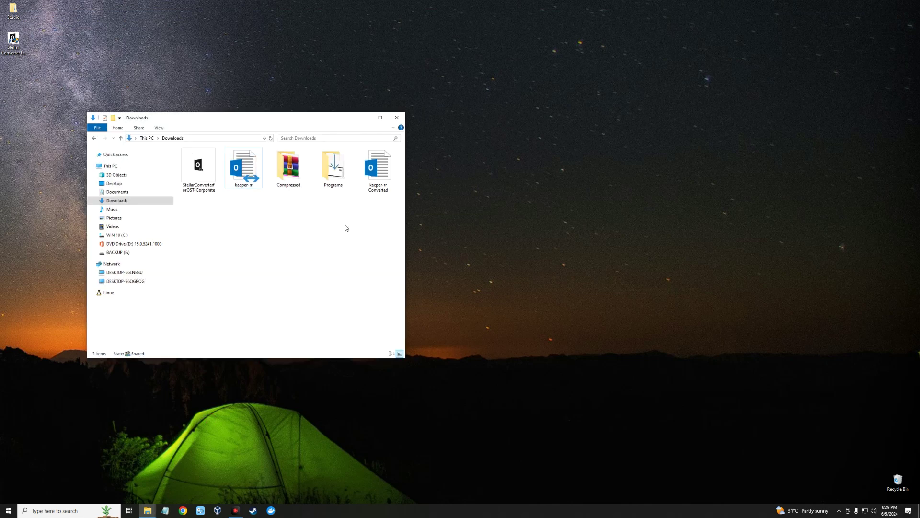
pyautogui.click(381, 173)
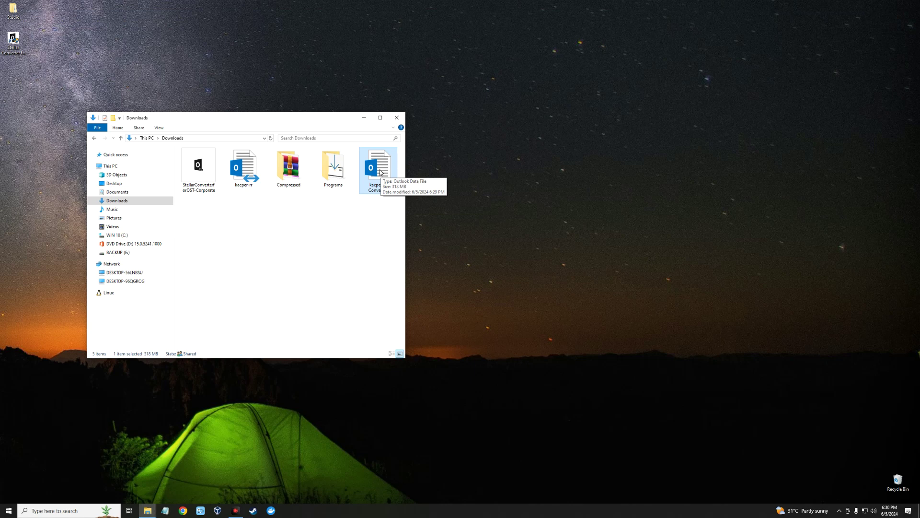
# Launch Outlook 2013 by searching 'outlook' from the Start menu.
pyautogui.press('super')
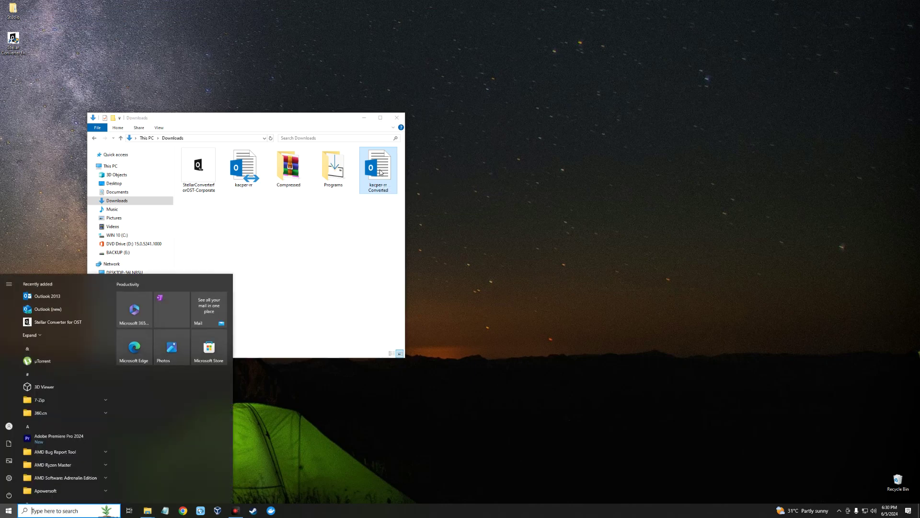
pyautogui.write('outlook')
pyautogui.press('Return')
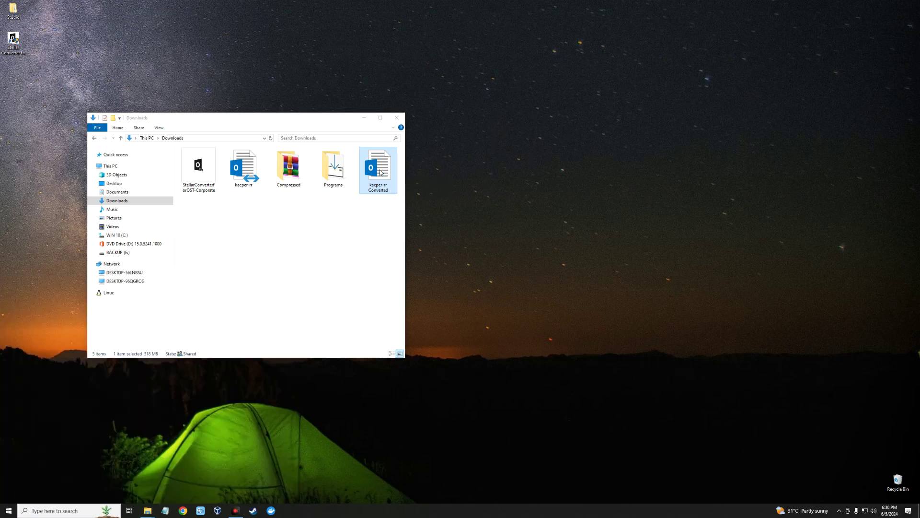
# Start the Import/Export wizard, importing an Outlook Data File (.pst) from another program or file.
pyautogui.click(142, 51)
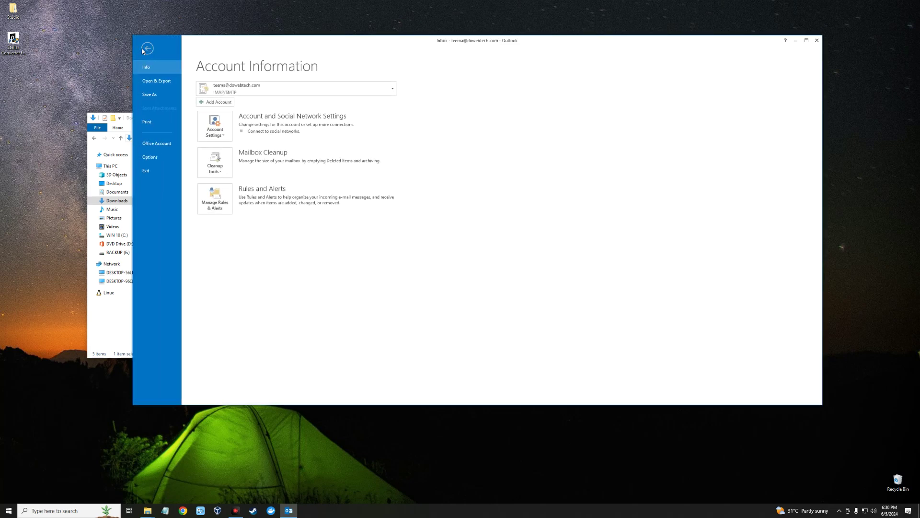
pyautogui.click(164, 81)
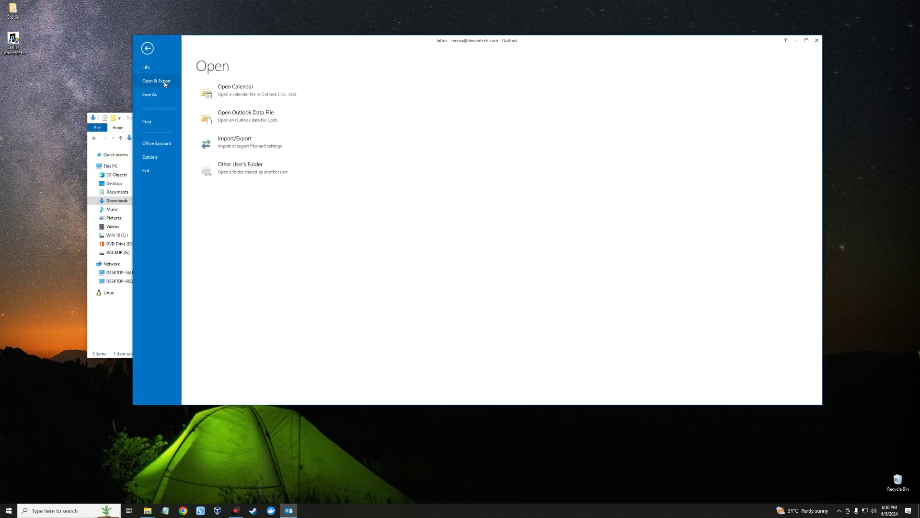
pyautogui.click(248, 143)
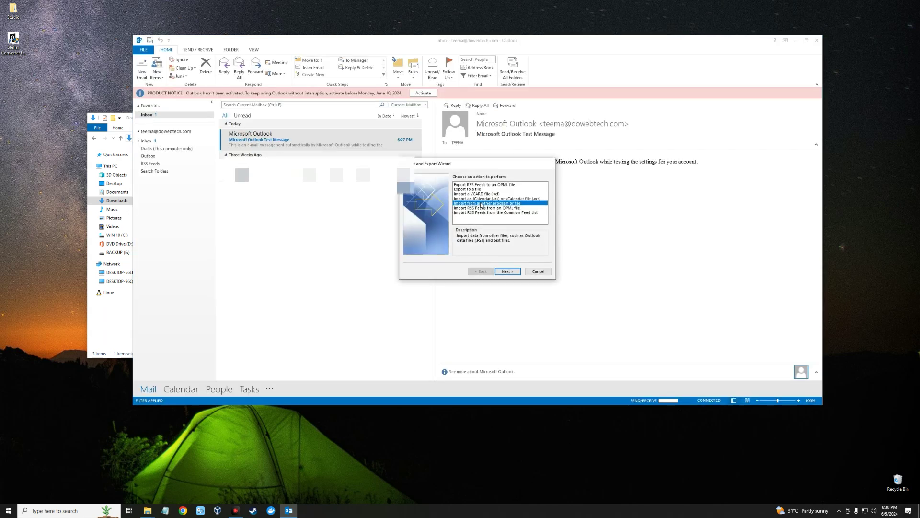
pyautogui.click(509, 272)
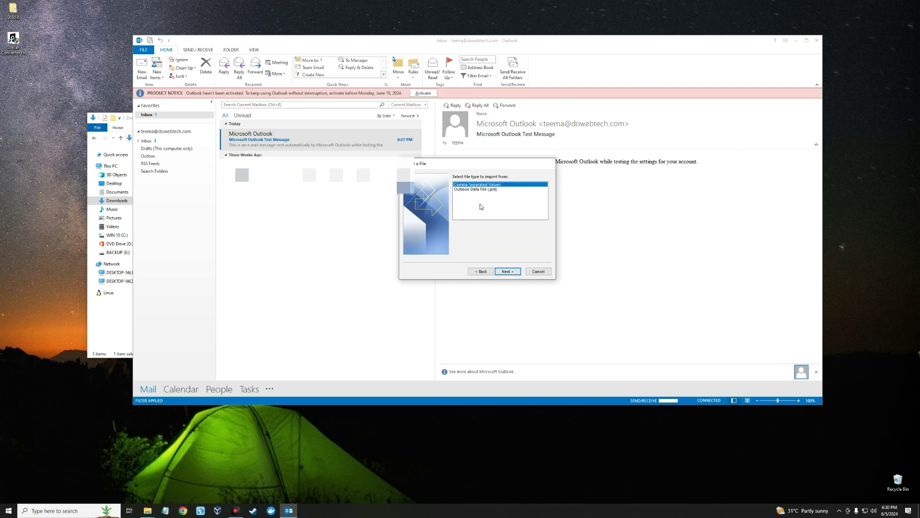
pyautogui.click(474, 189)
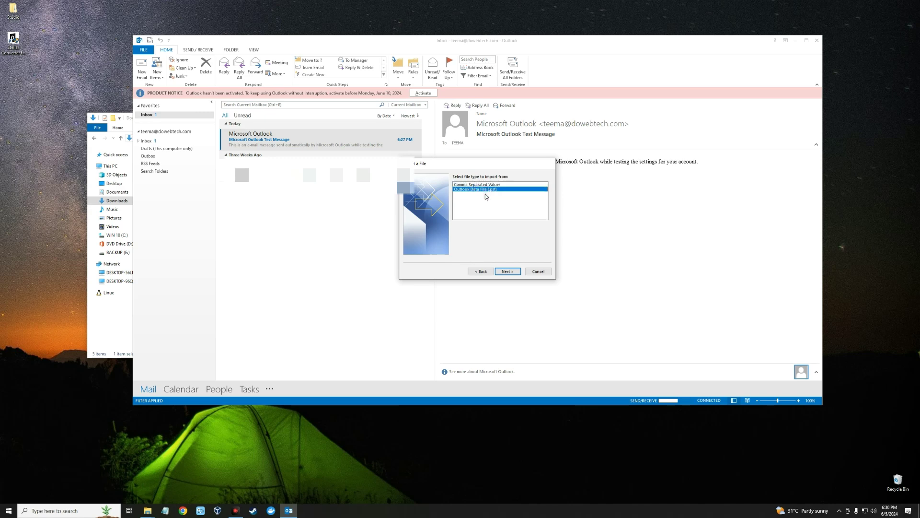
pyautogui.click(512, 272)
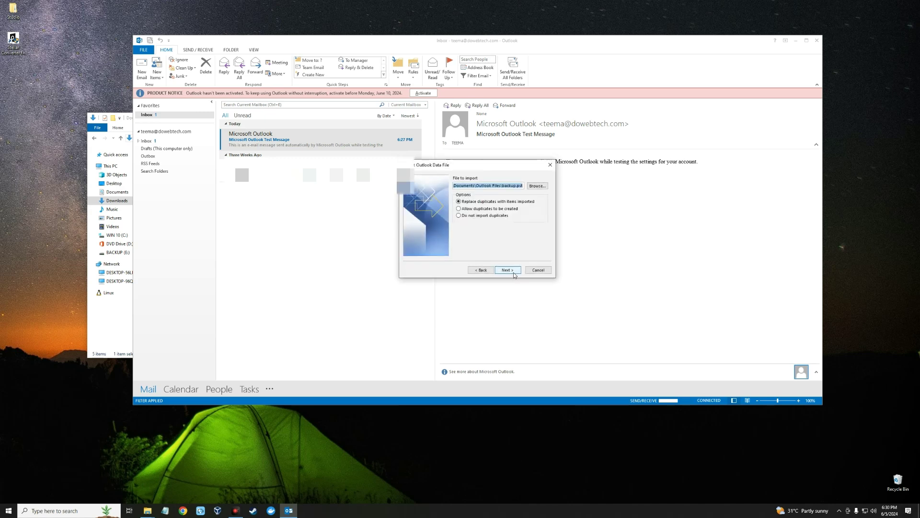
# Pick kacper-rr Converted from Downloads and finish importing it with subfolders.
pyautogui.click(538, 186)
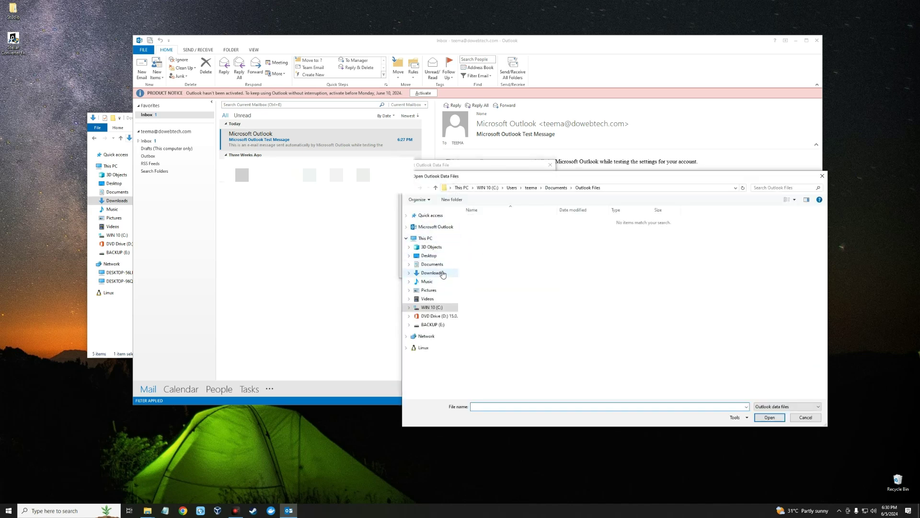
pyautogui.click(443, 274)
pyautogui.click(514, 219)
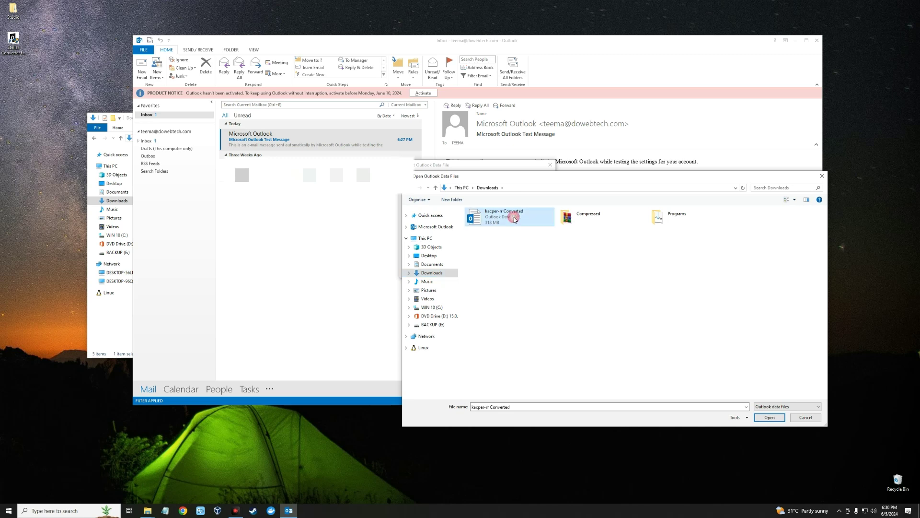
pyautogui.click(767, 416)
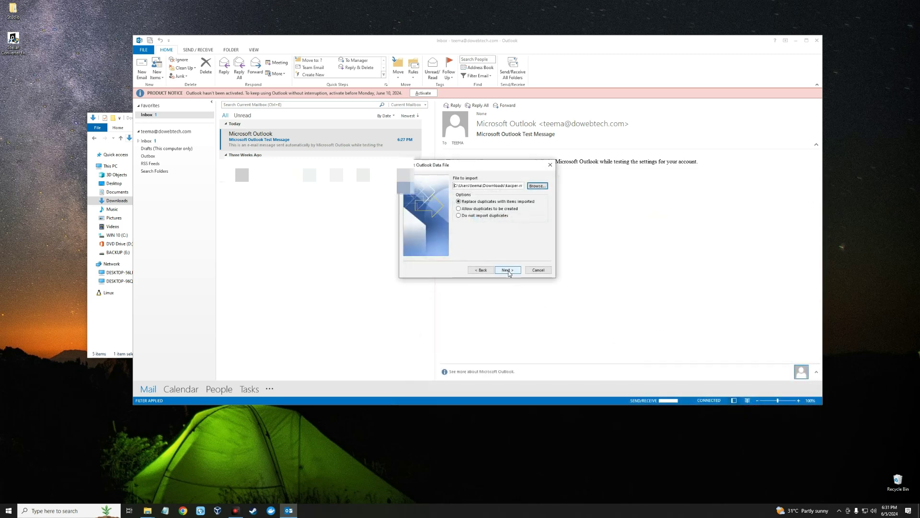
pyautogui.click(508, 270)
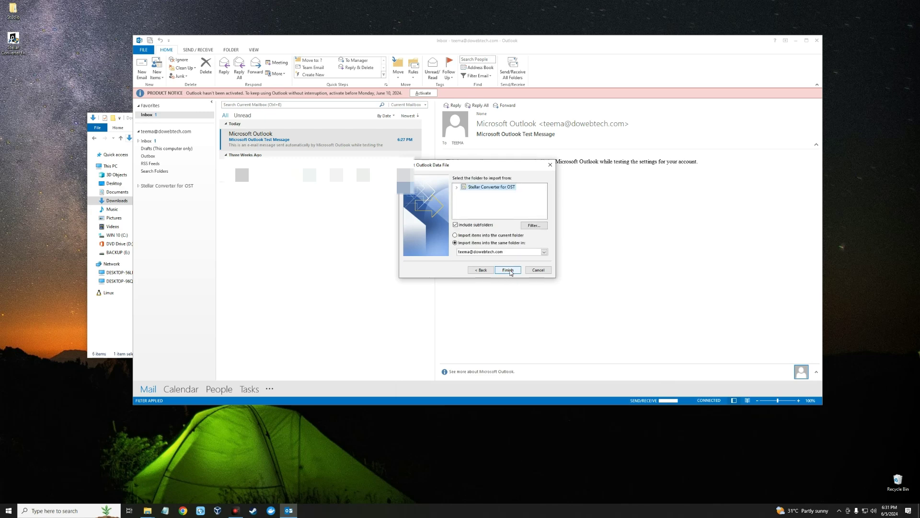
pyautogui.click(510, 270)
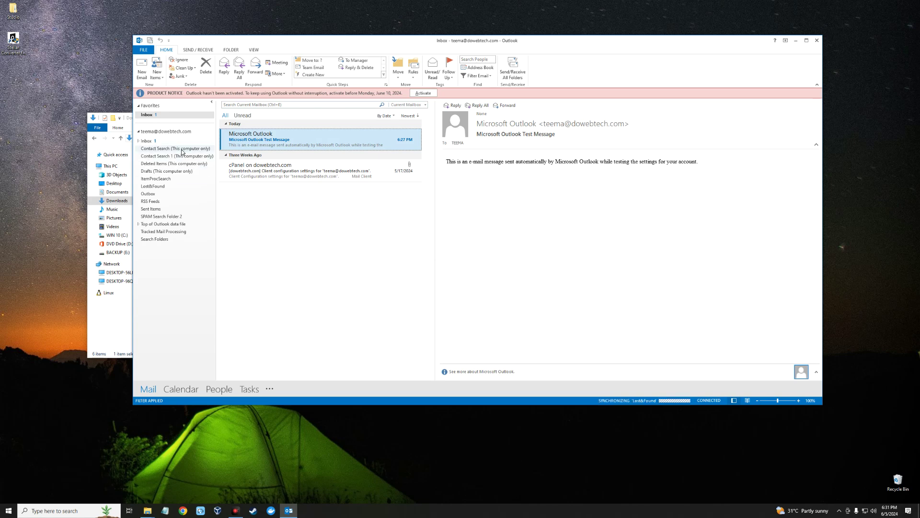
# Open the imported Inbox (26 unread) and browse its 45 recovered messages from 1/17/2014.
pyautogui.click(150, 268)
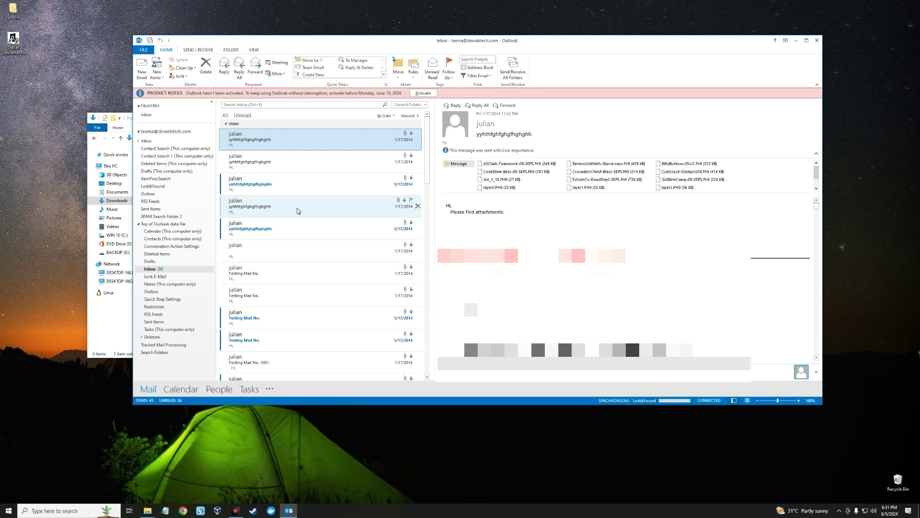
pyautogui.scroll(-2, 297, 211)
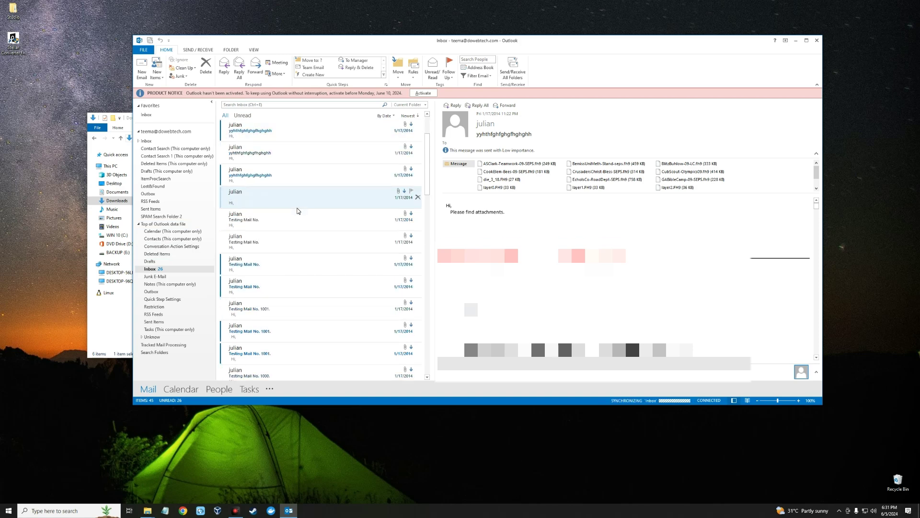
pyautogui.scroll(-5, 298, 210)
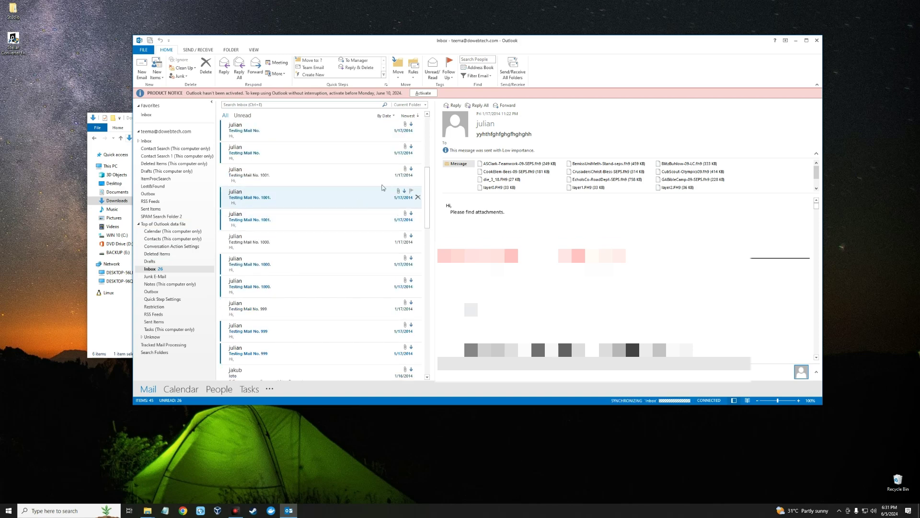